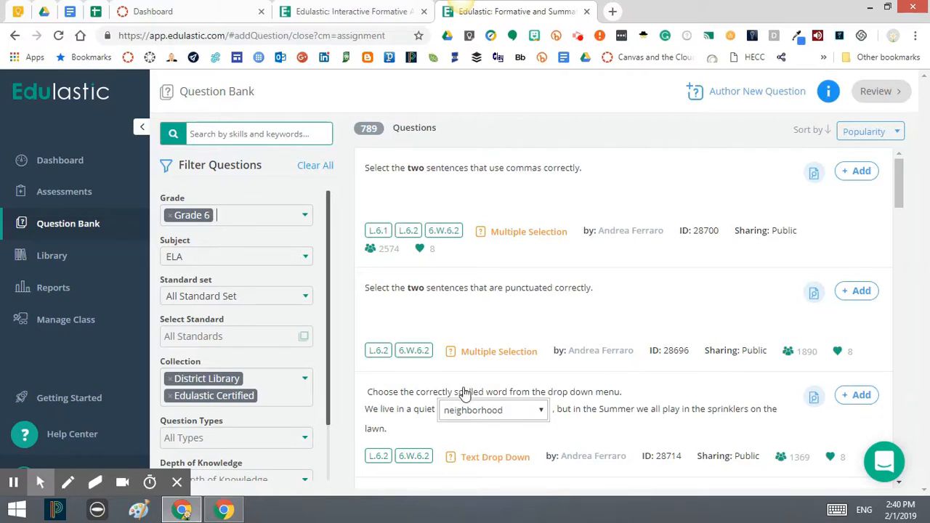
Filter the question bank by the Indiana English/Language Arts standard set and standard 6.RL.2.1.
{"action": "left_click", "coordinate": [308, 302]}
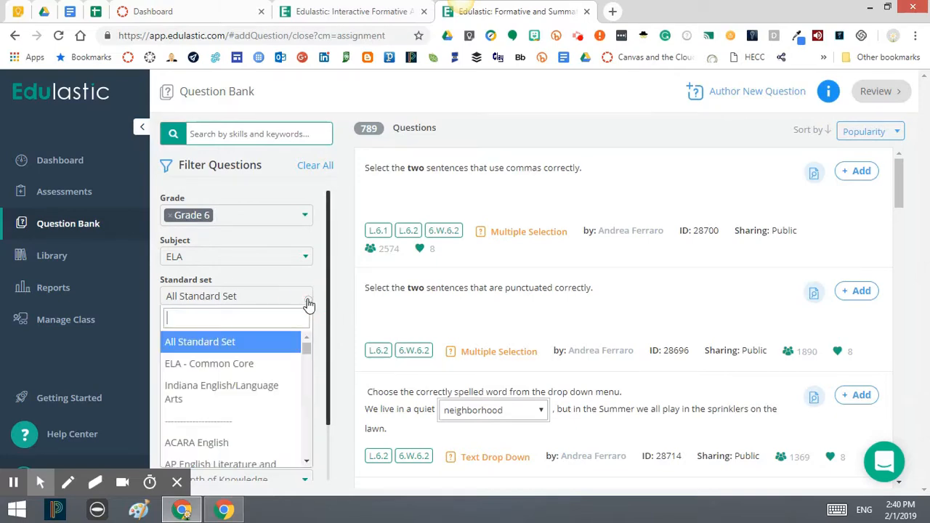
{"action": "left_click", "coordinate": [252, 393]}
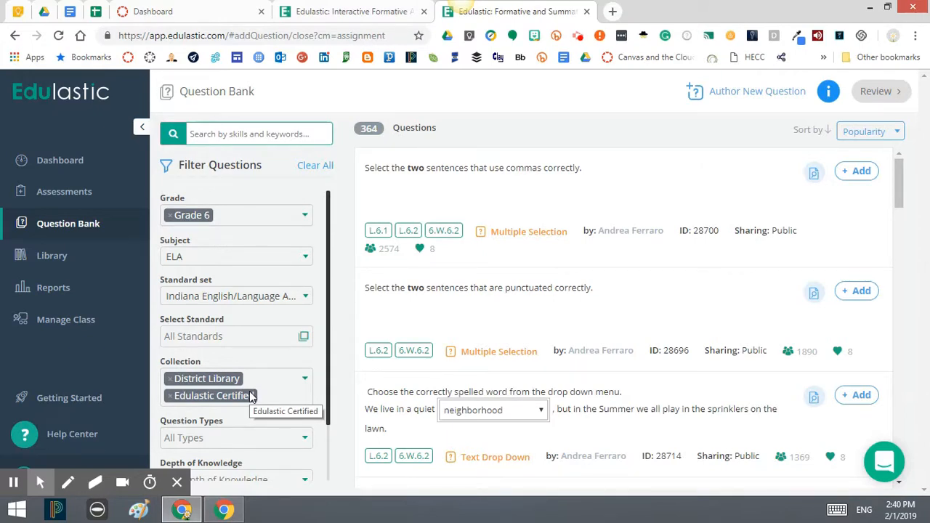
{"action": "left_click", "coordinate": [305, 340]}
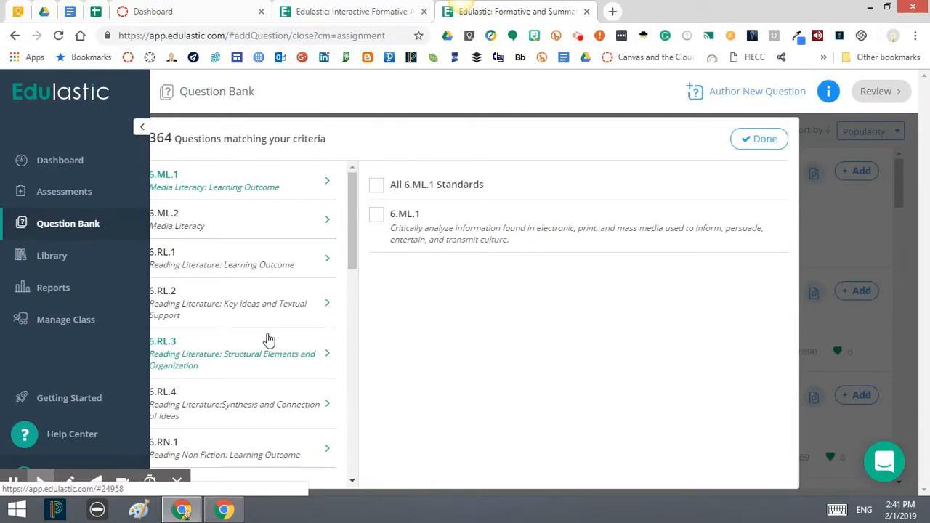
{"action": "left_click", "coordinate": [214, 303]}
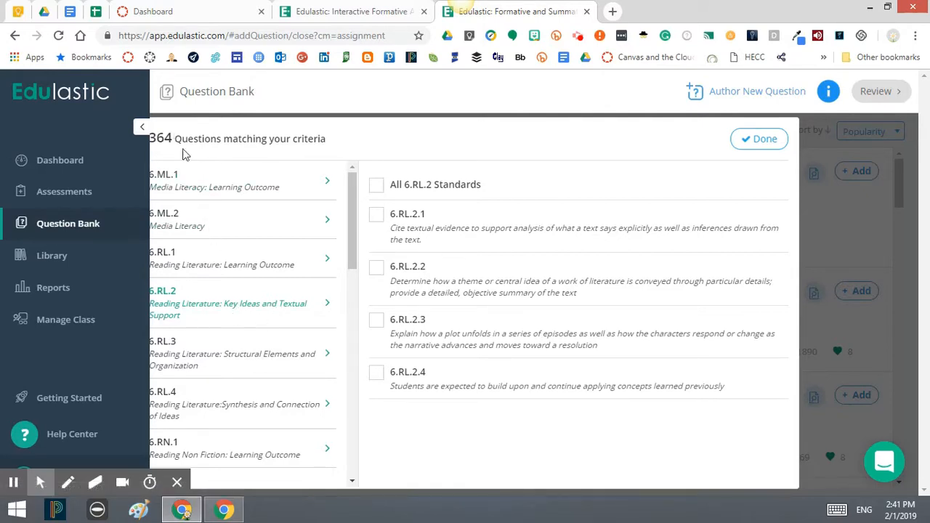
{"action": "left_click", "coordinate": [377, 216]}
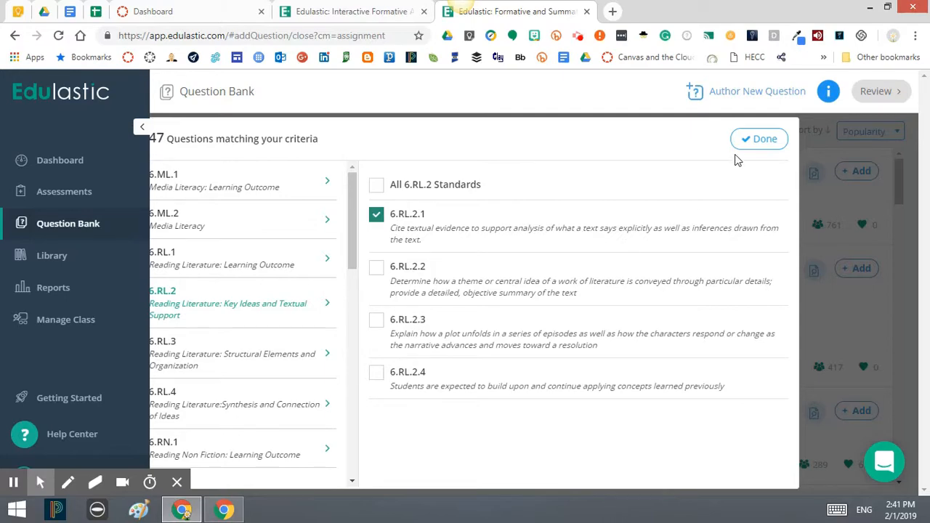
{"action": "left_click", "coordinate": [760, 139]}
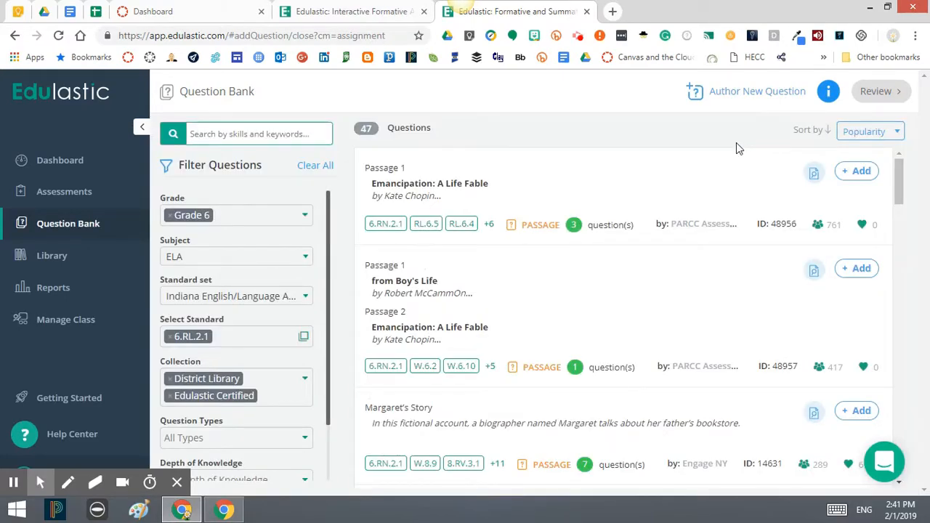
Add the multiple-selection question about the text "Middle Ages Historical Era" to the assessment.
{"action": "scroll", "coordinate": [602, 259], "scroll_direction": "down", "scroll_amount": 3}
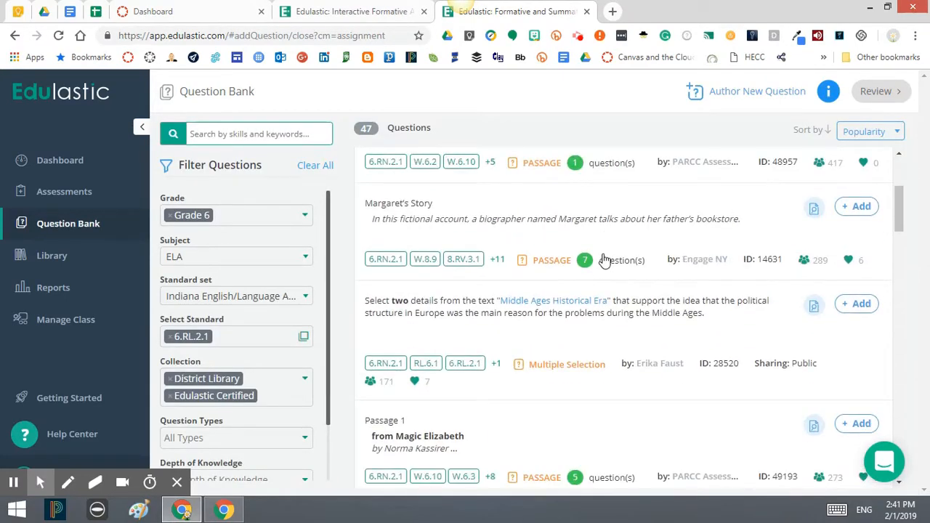
{"action": "scroll", "coordinate": [603, 260], "scroll_direction": "down", "scroll_amount": 2}
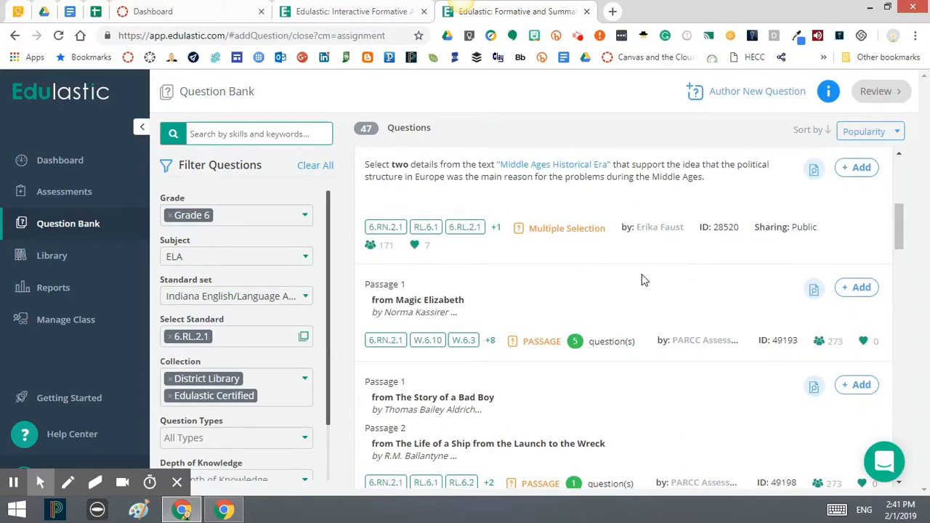
{"action": "scroll", "coordinate": [641, 276], "scroll_direction": "up", "scroll_amount": 1}
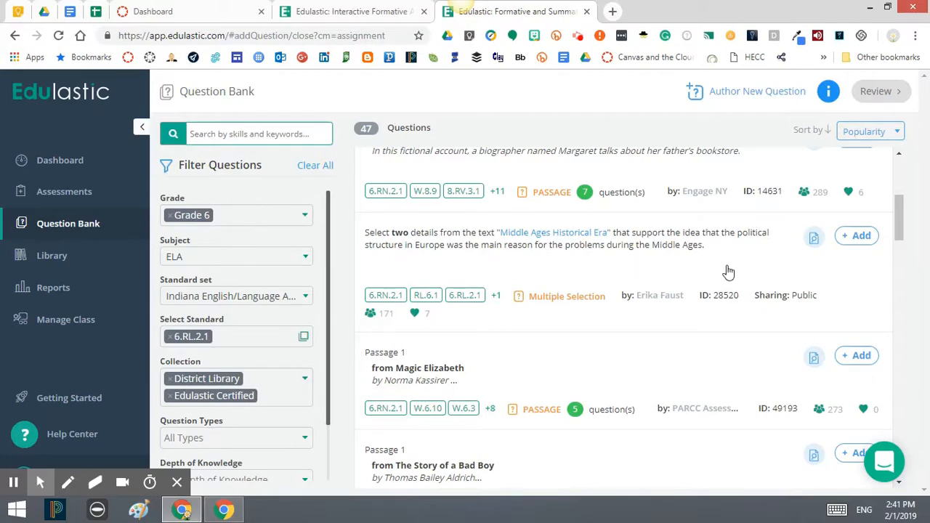
{"action": "left_click", "coordinate": [861, 239]}
Preview the "Prologue from Spy Cat" passage with its questions and add it to the assessment.
{"action": "scroll", "coordinate": [757, 309], "scroll_direction": "down", "scroll_amount": 3}
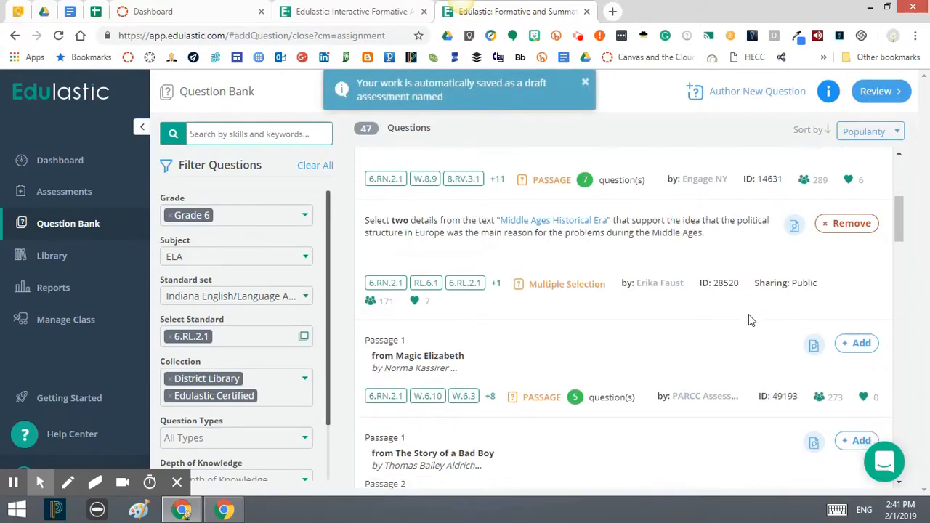
{"action": "scroll", "coordinate": [750, 324], "scroll_direction": "down", "scroll_amount": 3}
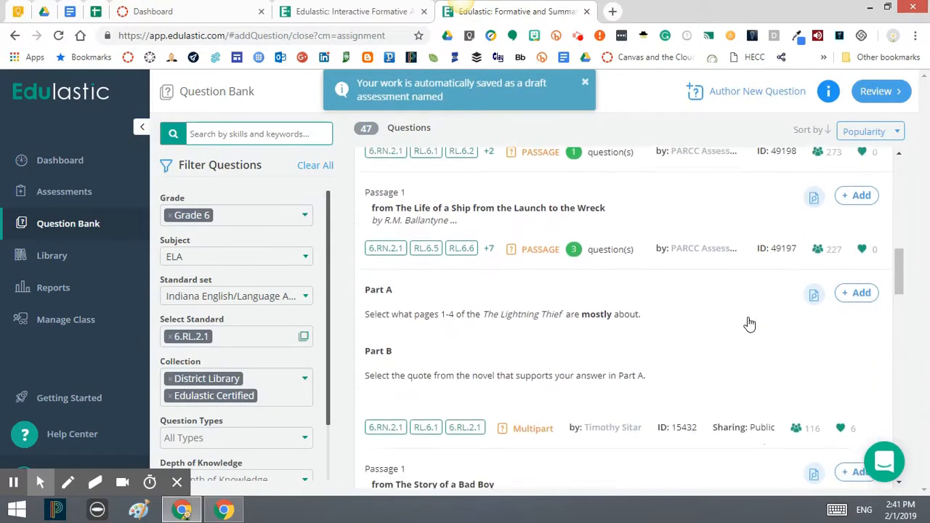
{"action": "scroll", "coordinate": [760, 323], "scroll_direction": "down", "scroll_amount": 2}
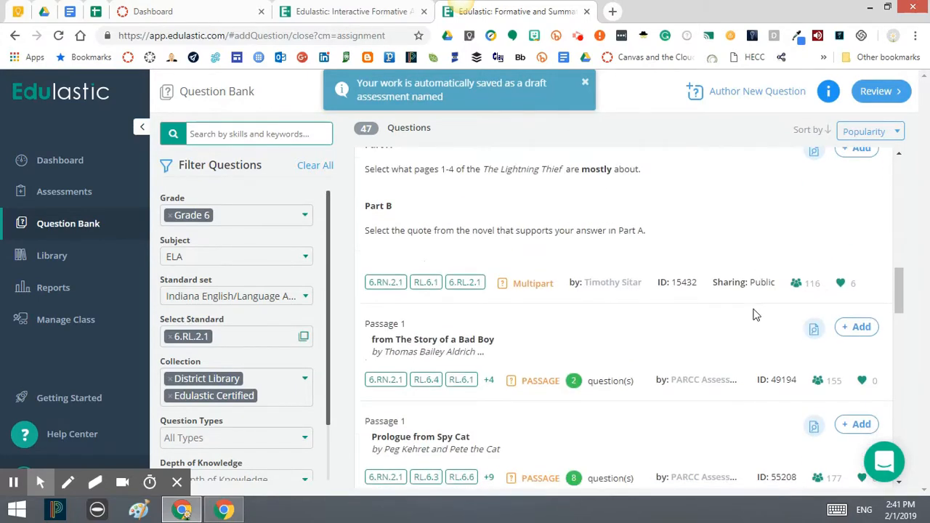
{"action": "scroll", "coordinate": [757, 314], "scroll_direction": "down", "scroll_amount": 1}
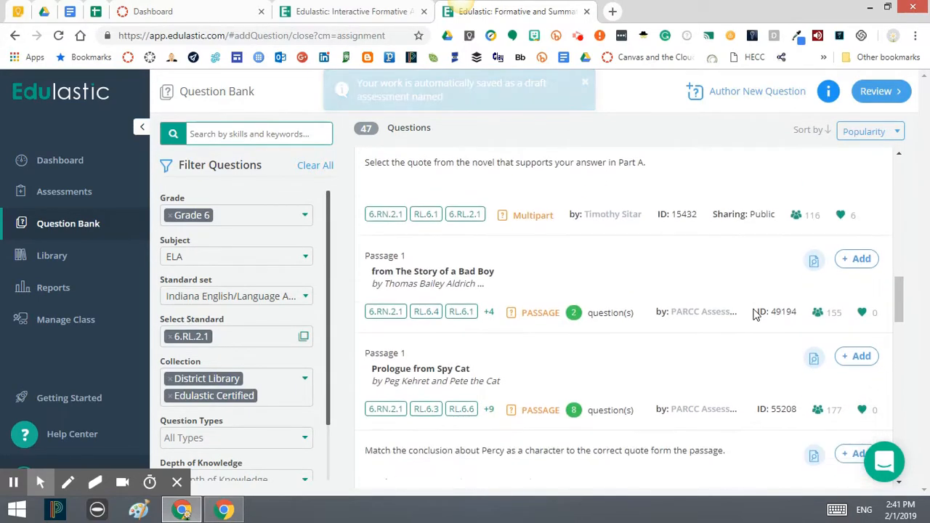
{"action": "scroll", "coordinate": [778, 312], "scroll_direction": "down", "scroll_amount": 1}
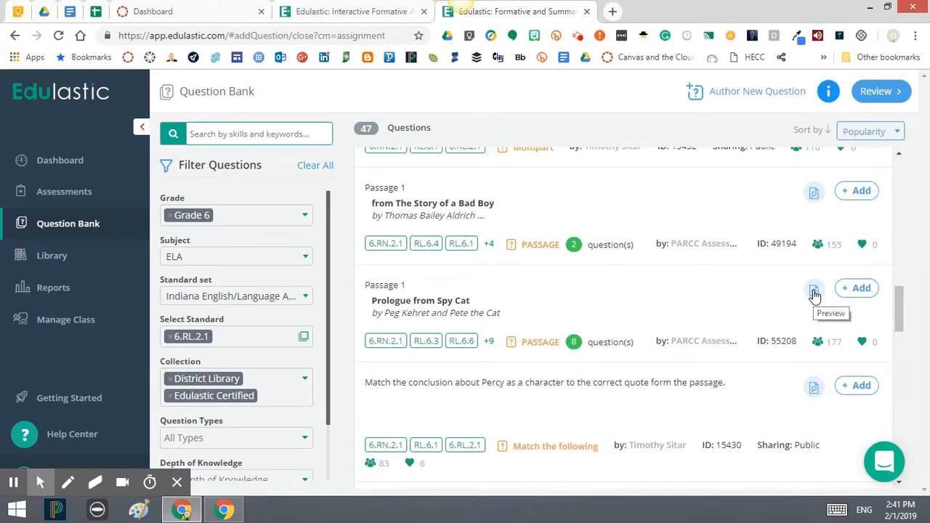
{"action": "left_click", "coordinate": [815, 293]}
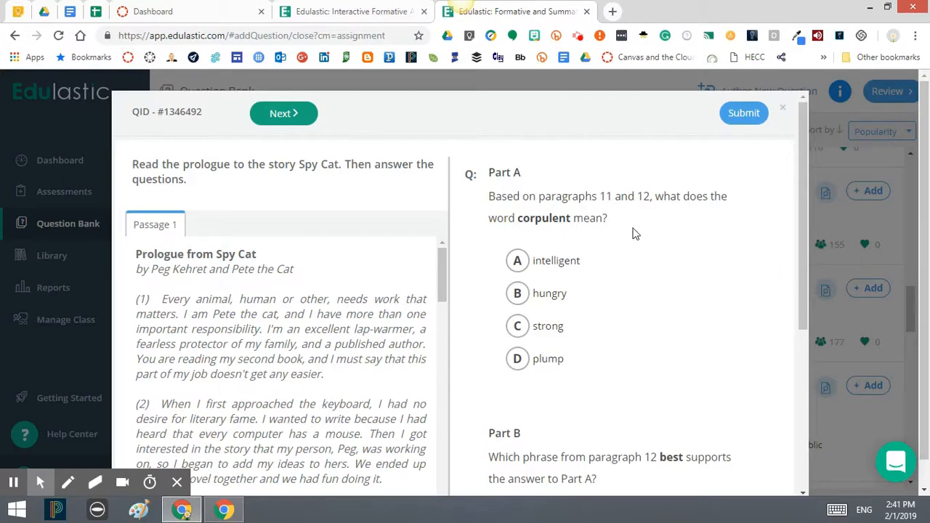
{"action": "scroll", "coordinate": [280, 290], "scroll_direction": "down", "scroll_amount": 10}
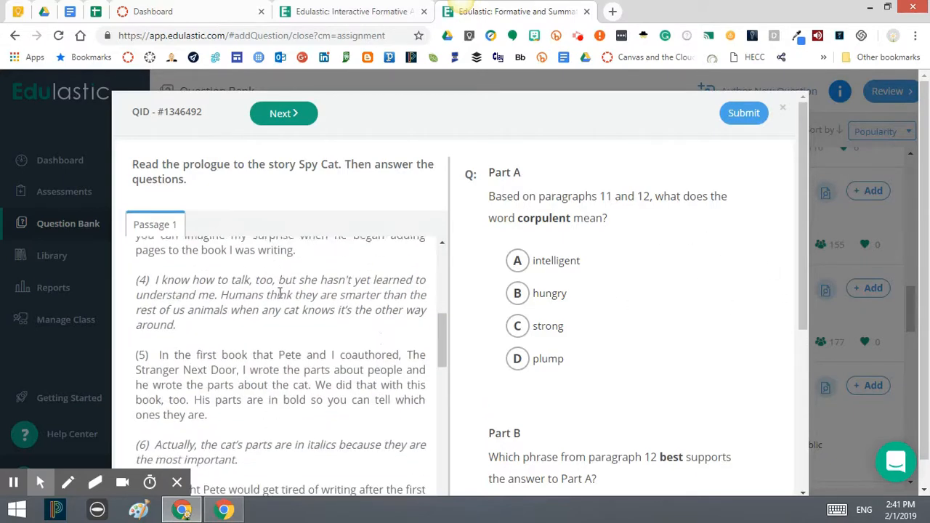
{"action": "scroll", "coordinate": [286, 305], "scroll_direction": "down", "scroll_amount": 10}
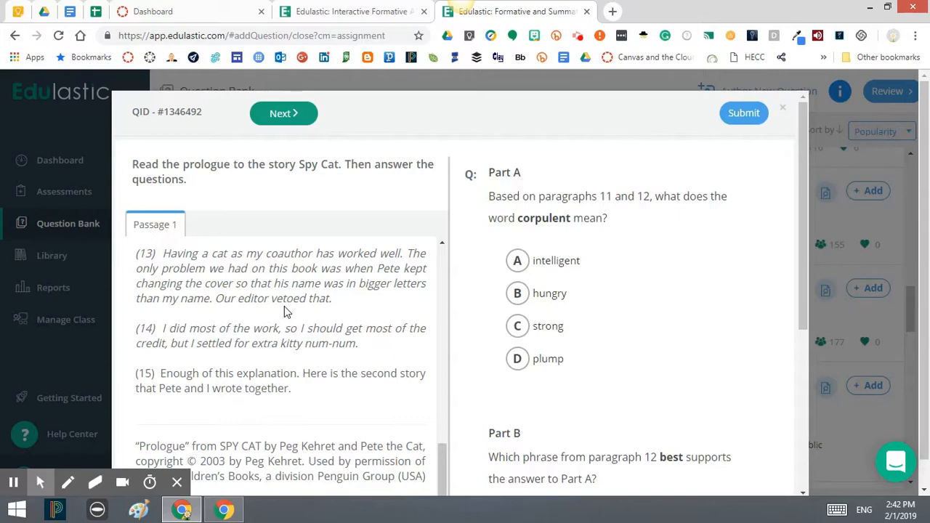
{"action": "scroll", "coordinate": [283, 316], "scroll_direction": "up", "scroll_amount": 3}
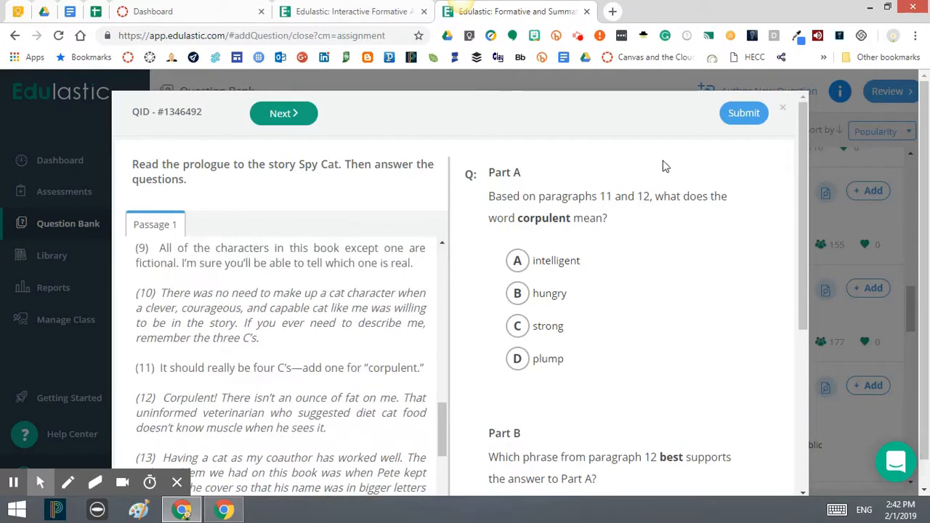
{"action": "left_click", "coordinate": [782, 108]}
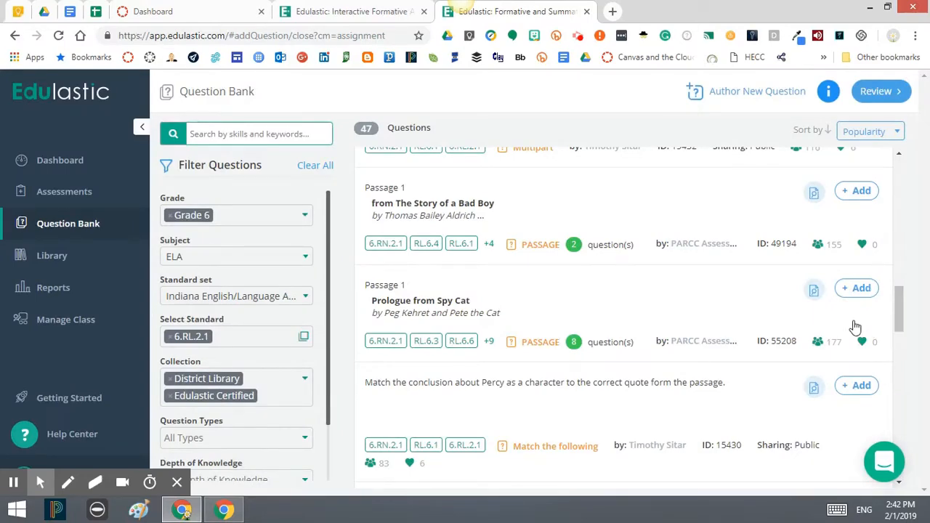
{"action": "left_click", "coordinate": [851, 292]}
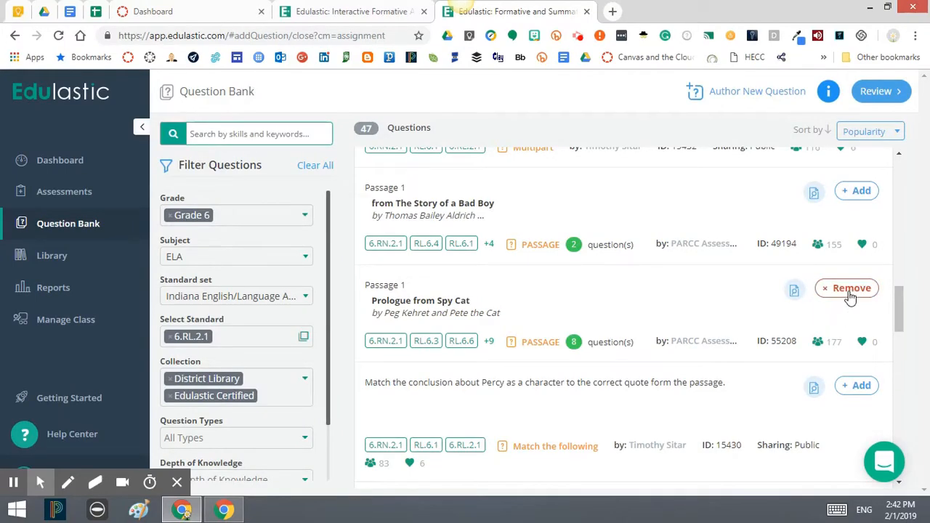
Add the classification question about Bud, Not Buddy and Steve Jobs' Commencement Speech to the assessment.
{"action": "scroll", "coordinate": [726, 361], "scroll_direction": "down", "scroll_amount": 5}
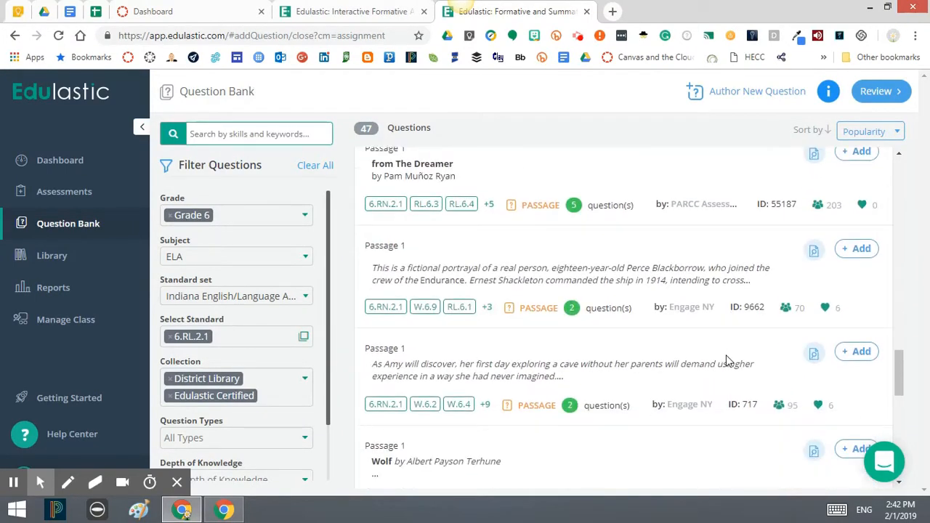
{"action": "scroll", "coordinate": [726, 361], "scroll_direction": "down", "scroll_amount": 5}
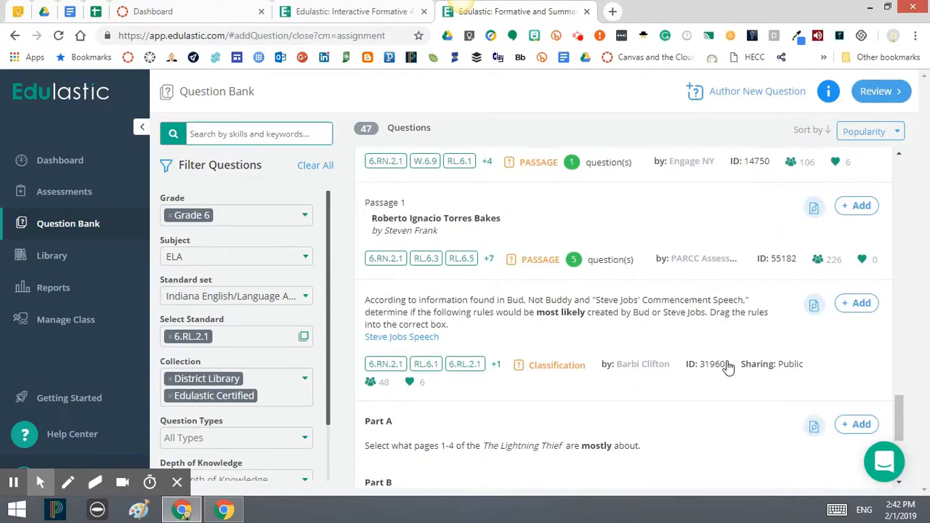
{"action": "left_click", "coordinate": [856, 303]}
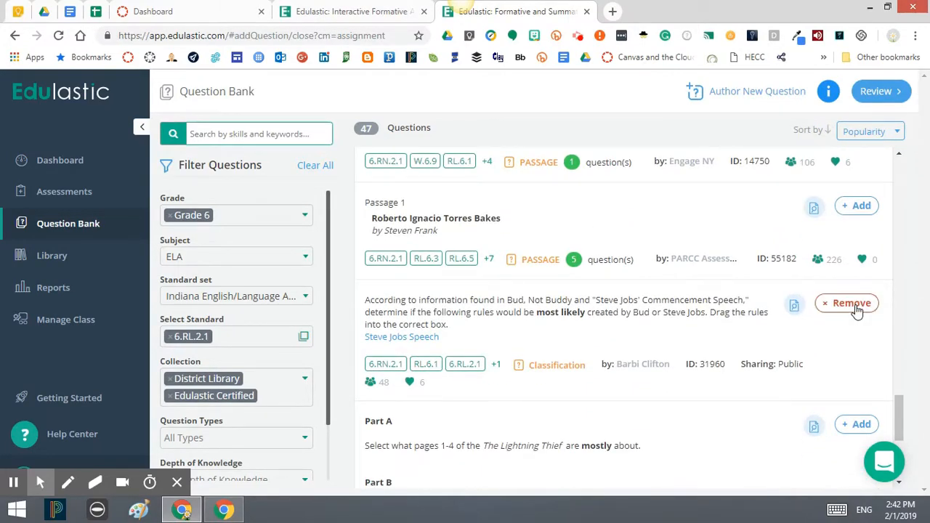
Open the assessment's review page and look over the selected questions.
{"action": "left_click", "coordinate": [879, 93]}
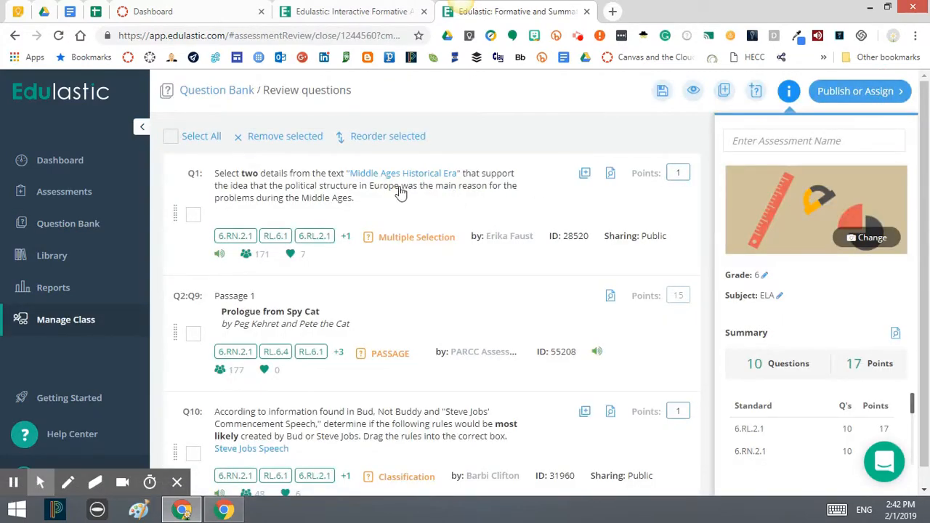
{"action": "scroll", "coordinate": [483, 173], "scroll_direction": "down", "scroll_amount": 1}
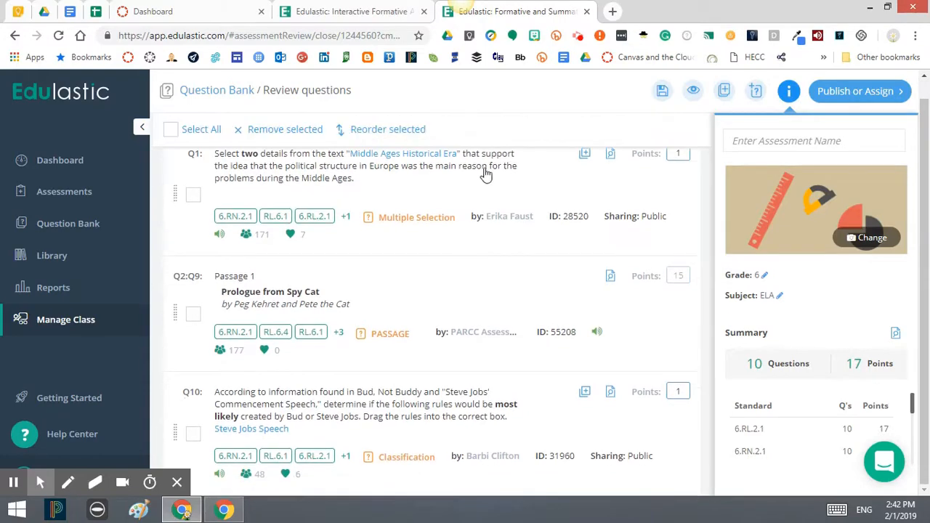
{"action": "scroll", "coordinate": [538, 284], "scroll_direction": "up", "scroll_amount": 1}
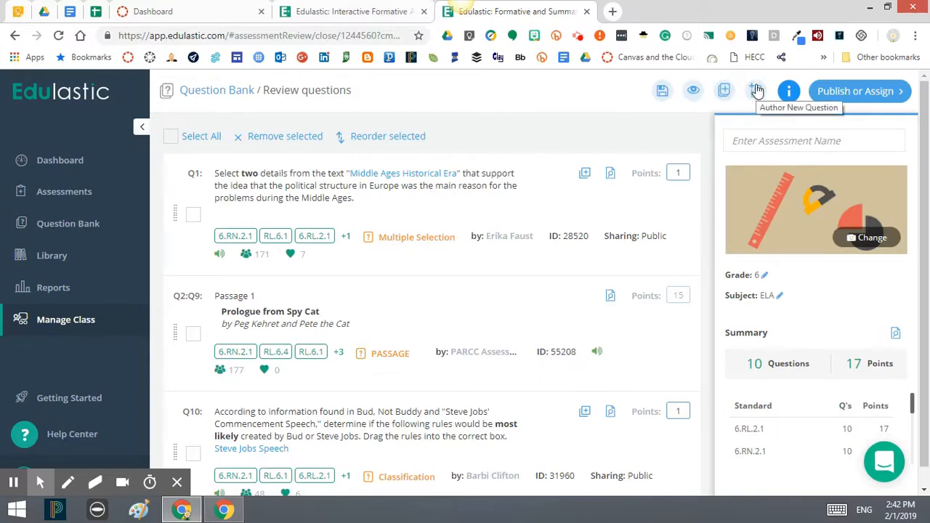
Name the assessment "test assignment ela gr 6" and look through its summary of standards and question types.
{"action": "left_click", "coordinate": [762, 145]}
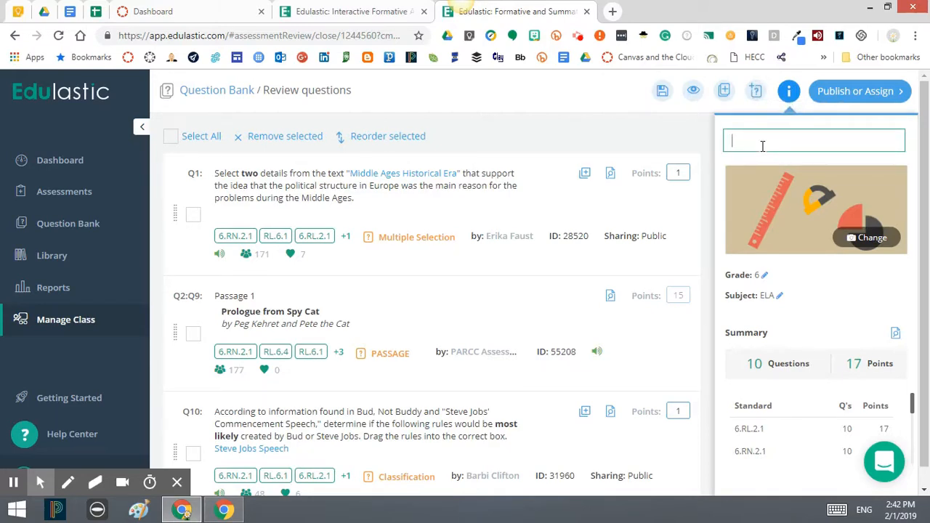
{"action": "type", "text": "test assignment ela gr 6"}
{"action": "scroll", "coordinate": [828, 395], "scroll_direction": "down", "scroll_amount": 1}
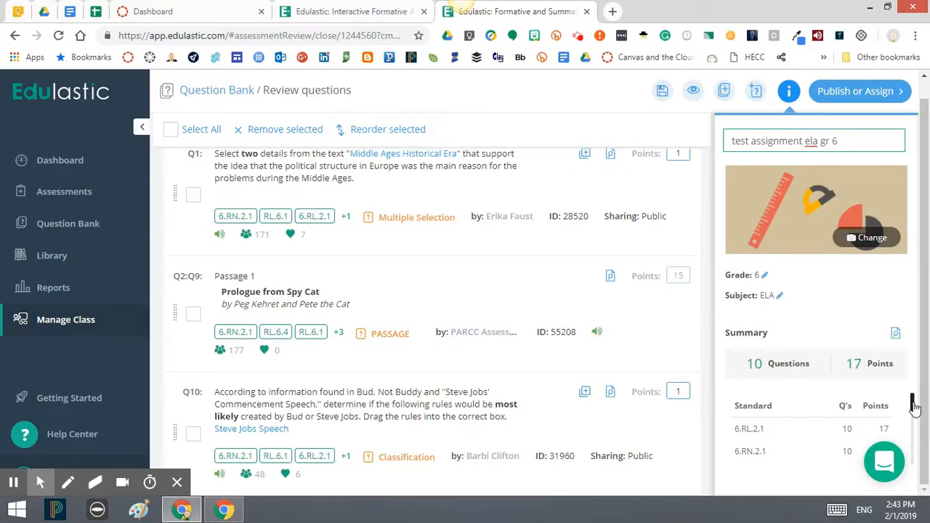
{"action": "left_click_drag", "start_coordinate": [914, 408], "coordinate": [911, 462]}
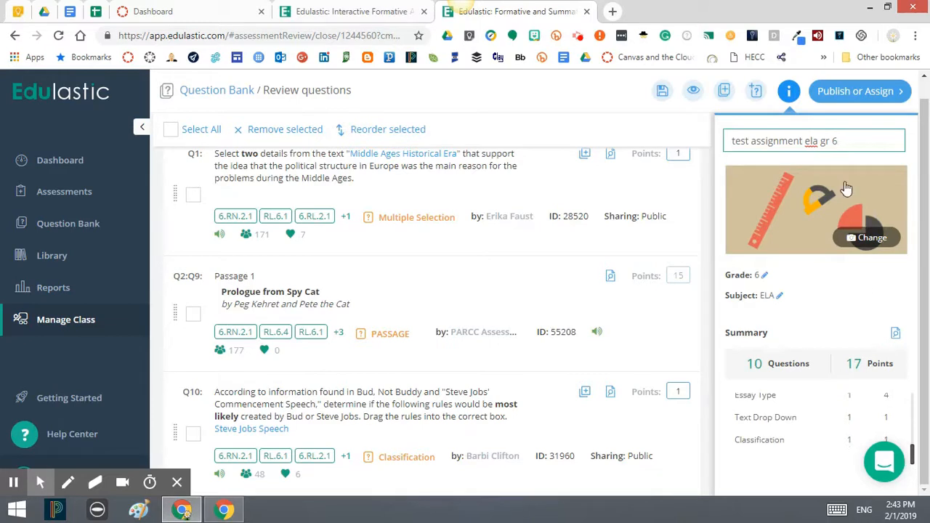
Start assigning the assessment to the English 10 class with the open policy Automatically on Start Date.
{"action": "left_click", "coordinate": [857, 91]}
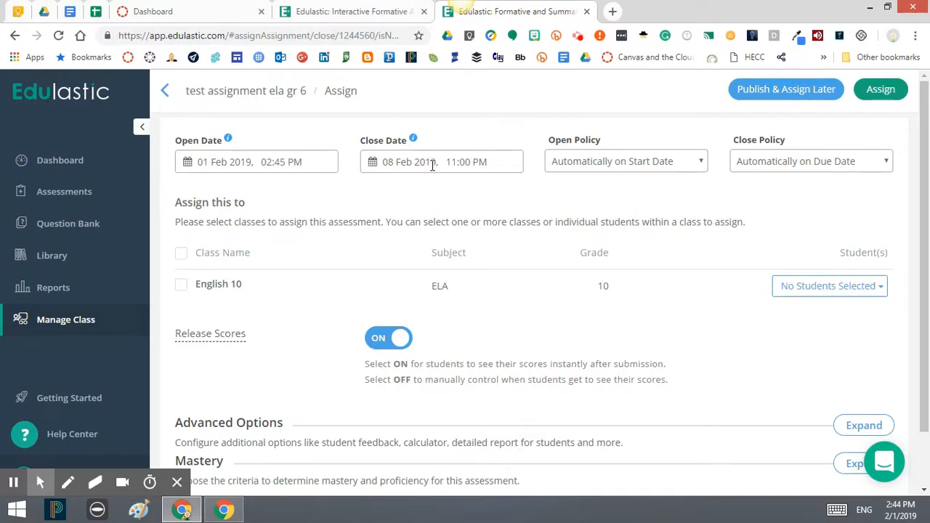
{"action": "left_click", "coordinate": [701, 164]}
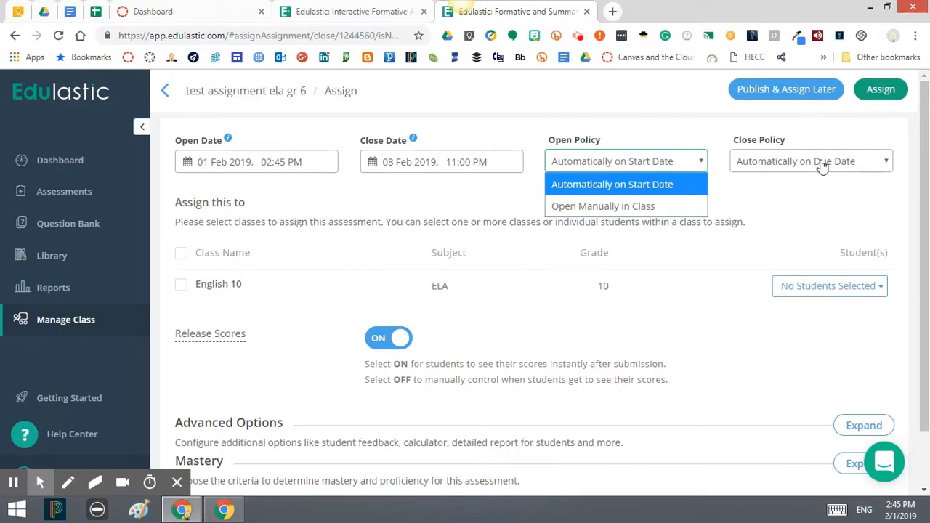
{"action": "left_click", "coordinate": [606, 186]}
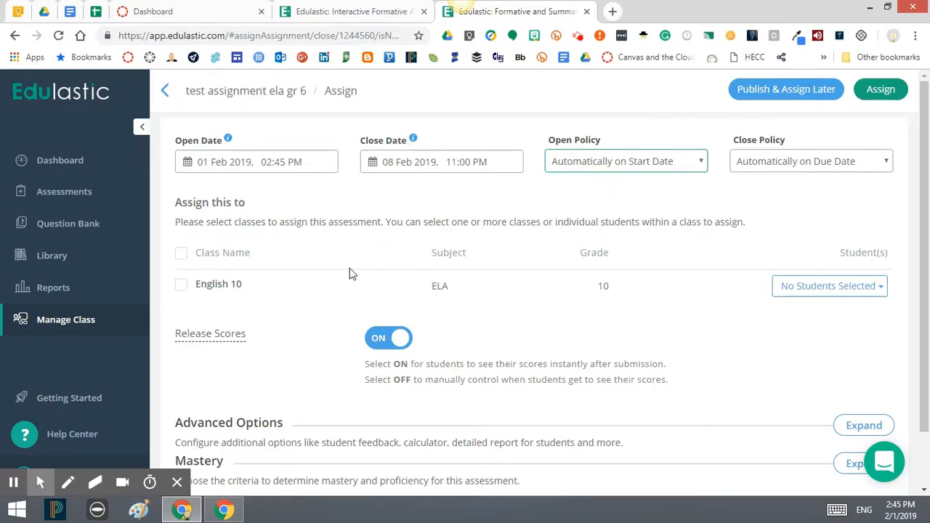
{"action": "left_click", "coordinate": [178, 290]}
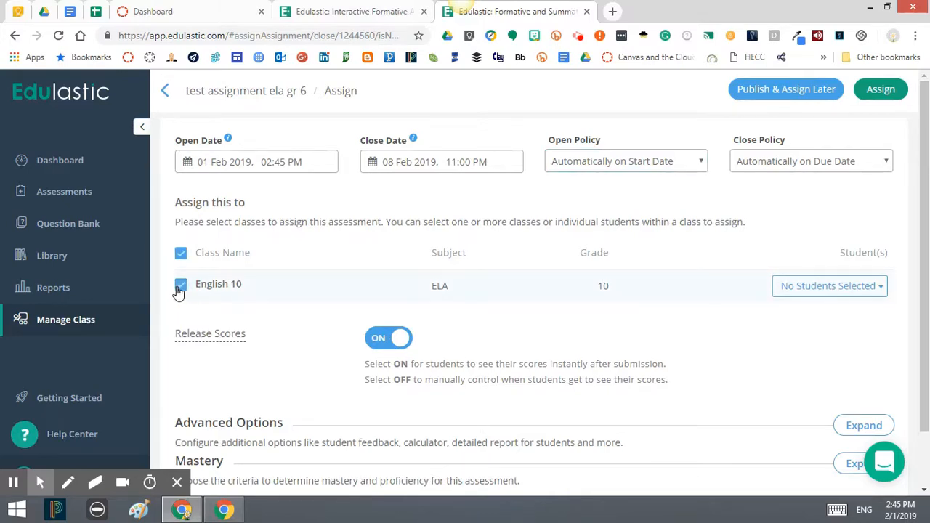
Expand the assignment's Mastery section to show the standard-based grading scale.
{"action": "scroll", "coordinate": [728, 291], "scroll_direction": "down", "scroll_amount": 2}
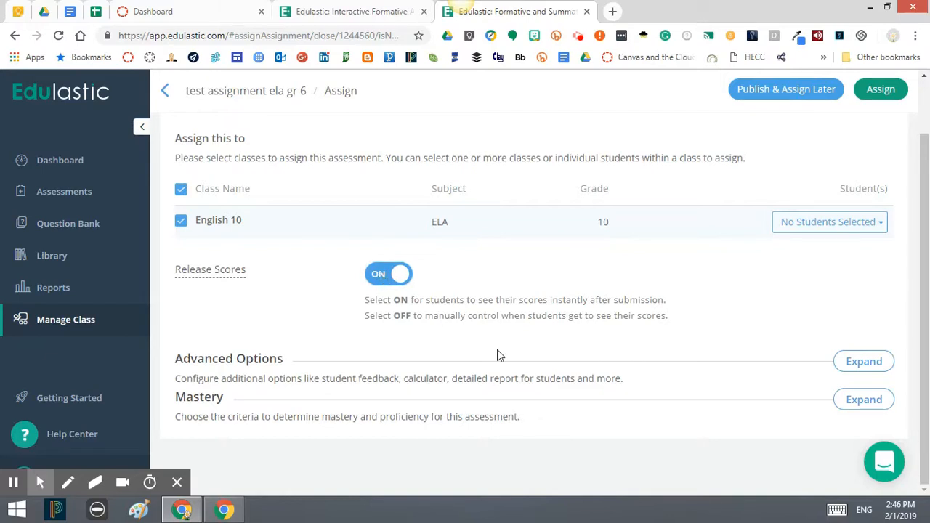
{"action": "left_click", "coordinate": [860, 400]}
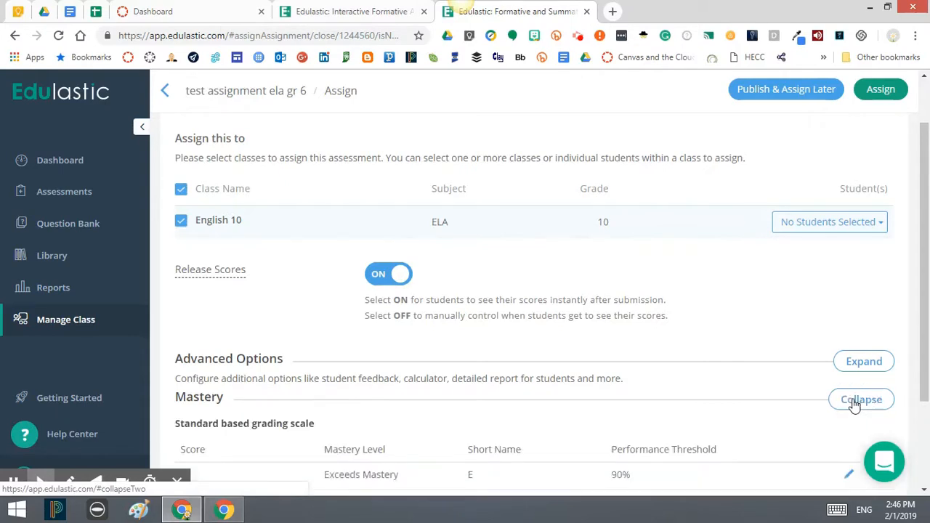
Look over the standard-based grading scale and the Advanced Options for students, leaving Advanced Options collapsed.
{"action": "scroll", "coordinate": [784, 370], "scroll_direction": "down", "scroll_amount": 2}
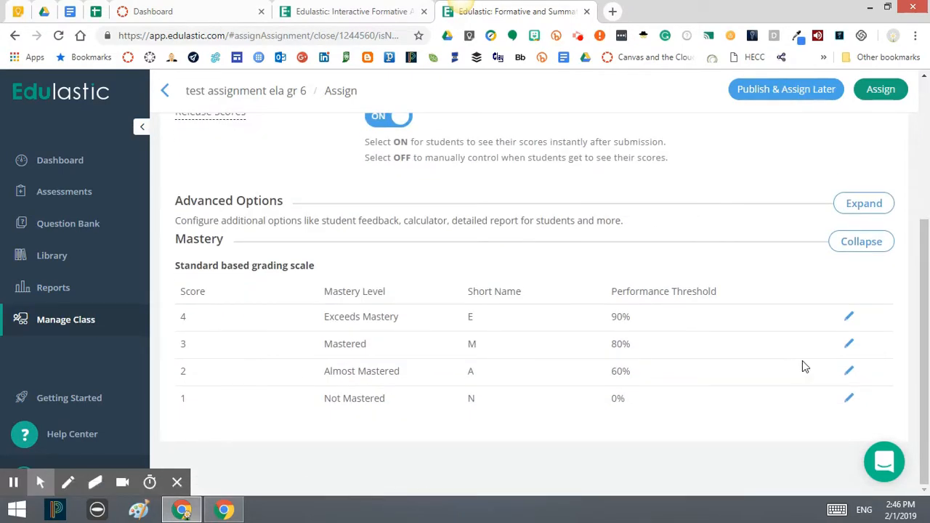
{"action": "left_click", "coordinate": [869, 208]}
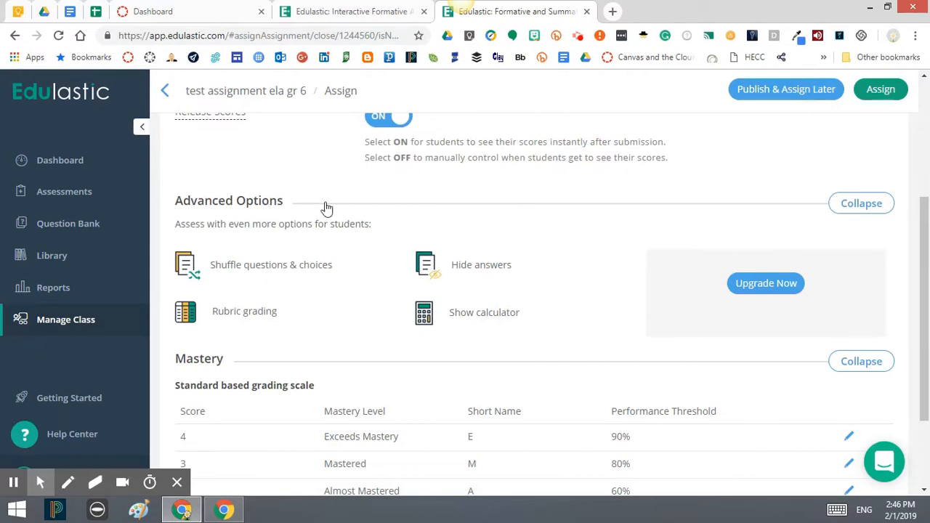
{"action": "left_click", "coordinate": [862, 205]}
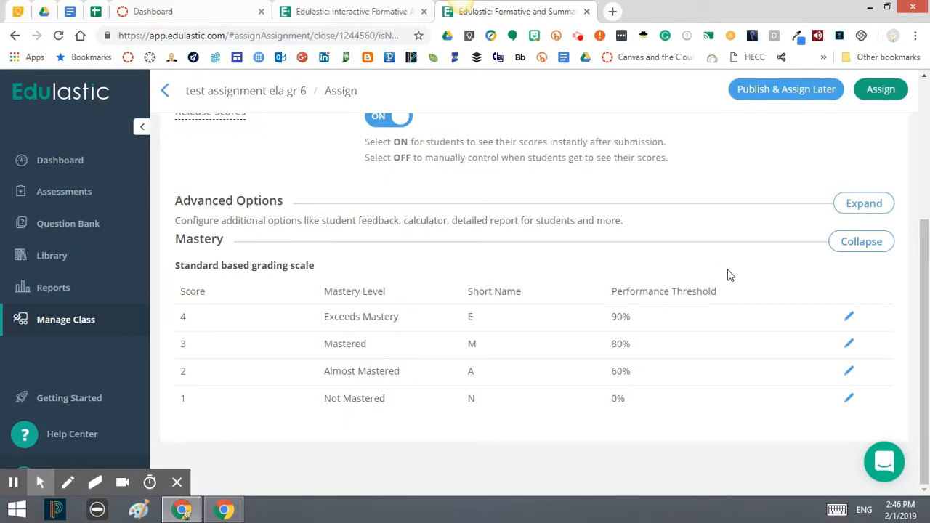
Assign the assessment to the English 10 class with the current dates and open and close policies.
{"action": "scroll", "coordinate": [728, 273], "scroll_direction": "up", "scroll_amount": 1}
{"action": "scroll", "coordinate": [728, 273], "scroll_direction": "up", "scroll_amount": 3}
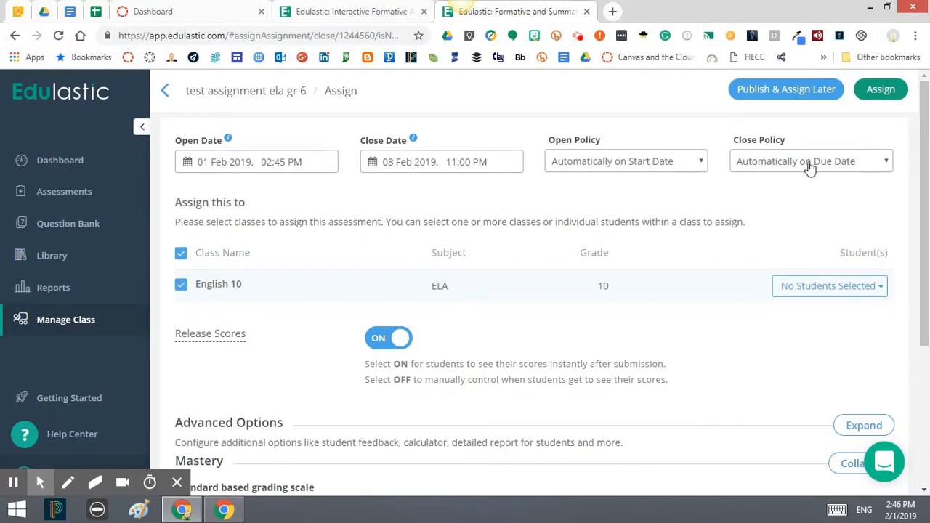
{"action": "left_click", "coordinate": [882, 92]}
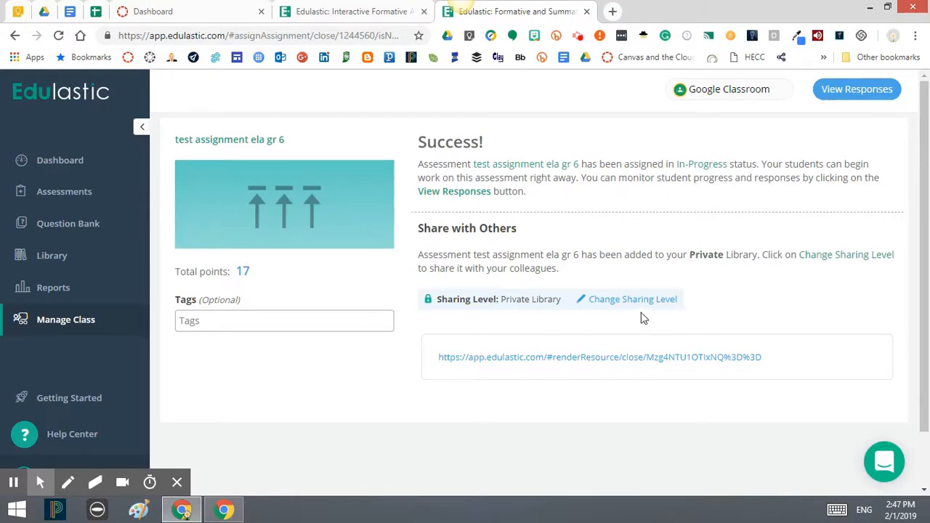
Change the assessment's sharing level to Add to District Library and save it.
{"action": "left_click", "coordinate": [582, 303]}
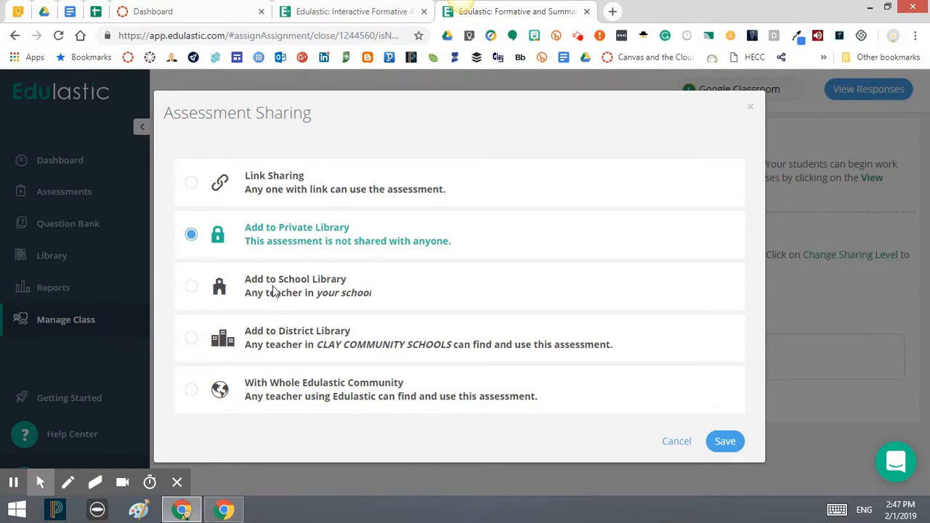
{"action": "left_click", "coordinate": [262, 337]}
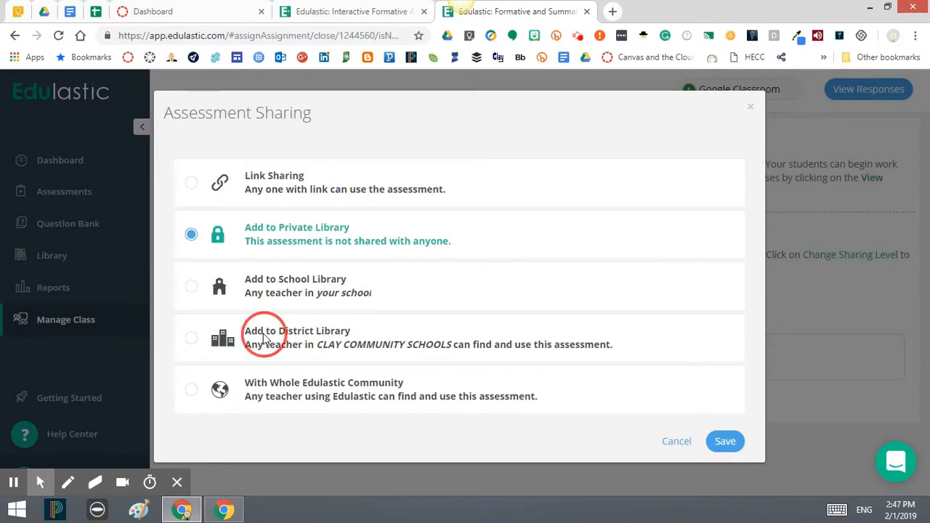
{"action": "left_click", "coordinate": [315, 332]}
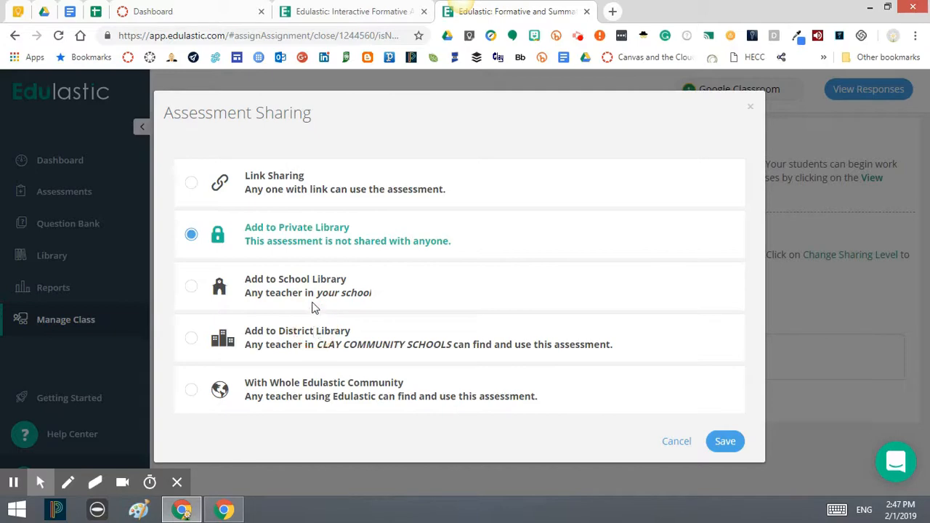
{"action": "left_click", "coordinate": [192, 340]}
{"action": "left_click", "coordinate": [724, 440]}
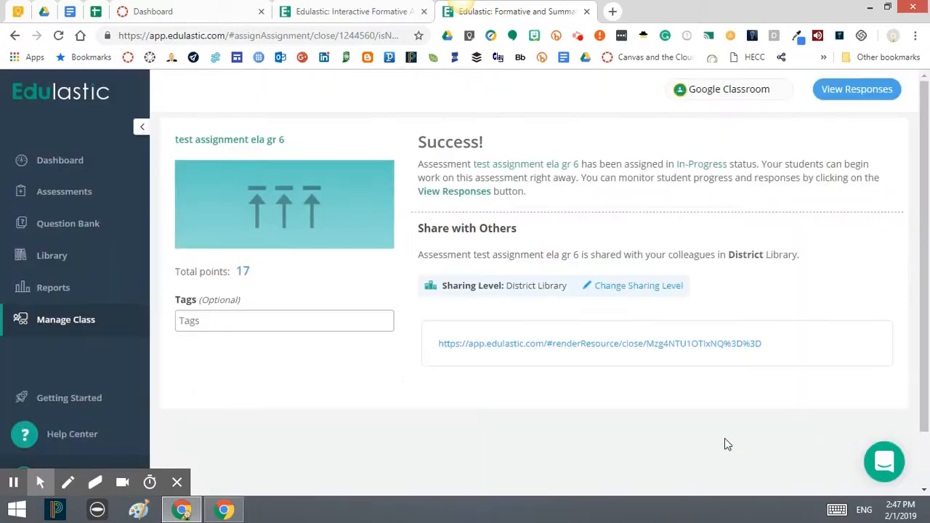
Copy the full share link of the assessment to the clipboard.
{"action": "left_click", "coordinate": [618, 345]}
{"action": "left_click", "coordinate": [618, 346]}
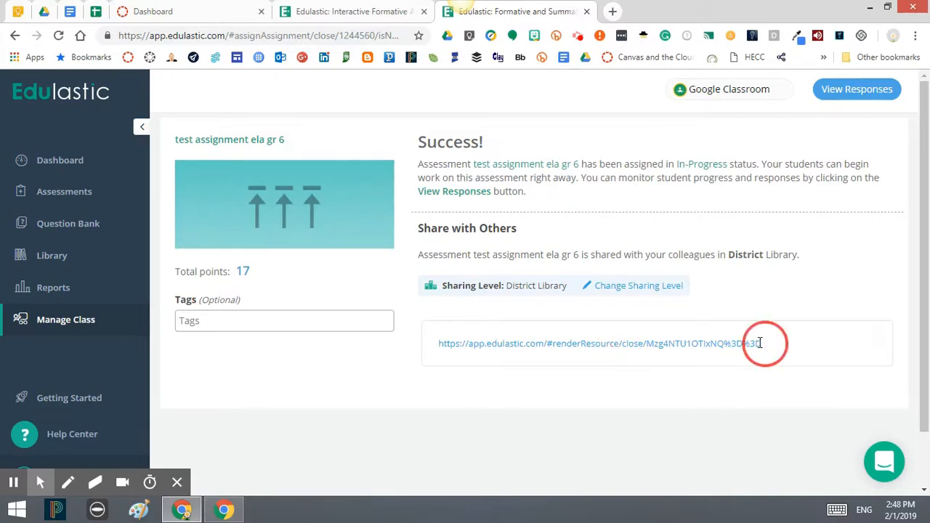
{"action": "left_click_drag", "start_coordinate": [762, 344], "coordinate": [451, 341]}
{"action": "right_click", "coordinate": [451, 342]}
{"action": "left_click", "coordinate": [477, 354]}
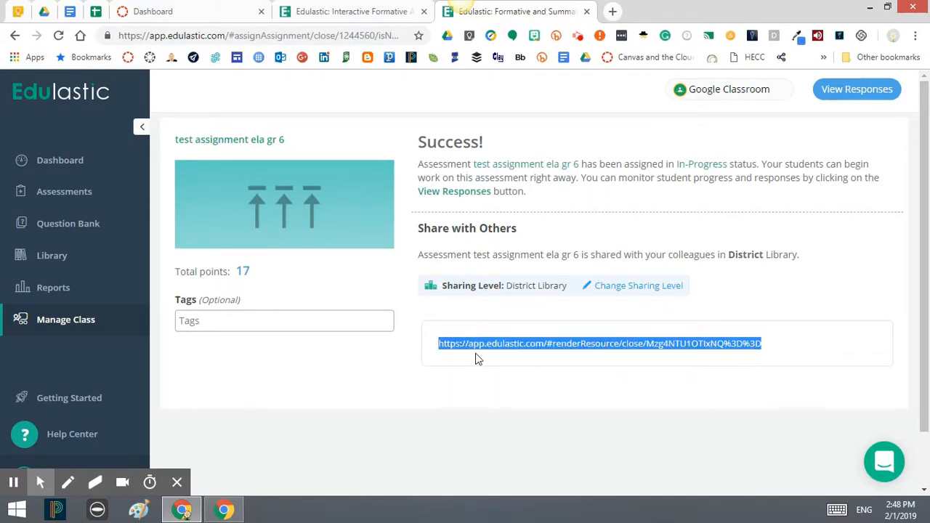